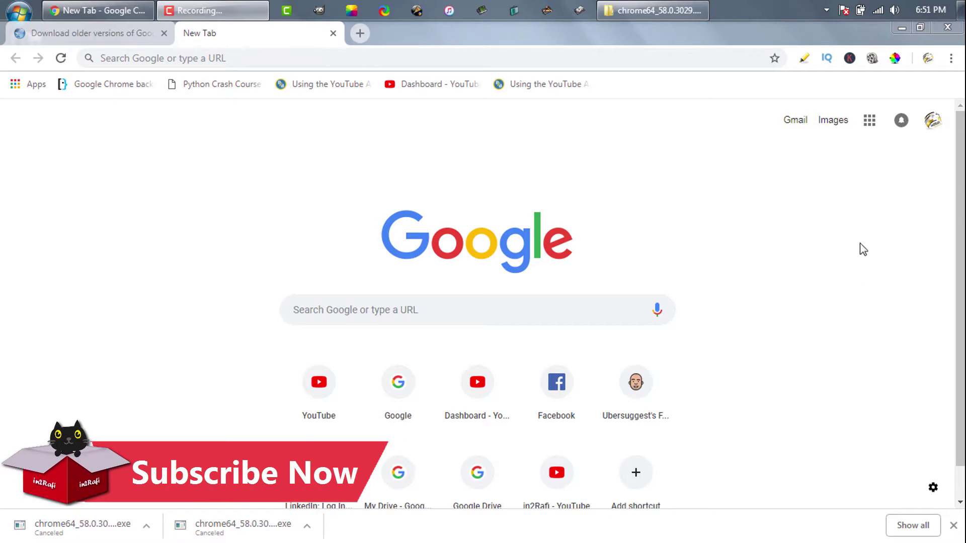
Confirm About Google Chrome shows version 69.0.3497.100, then close the Settings tab
{"action": "left_click", "coordinate": [952, 58]}
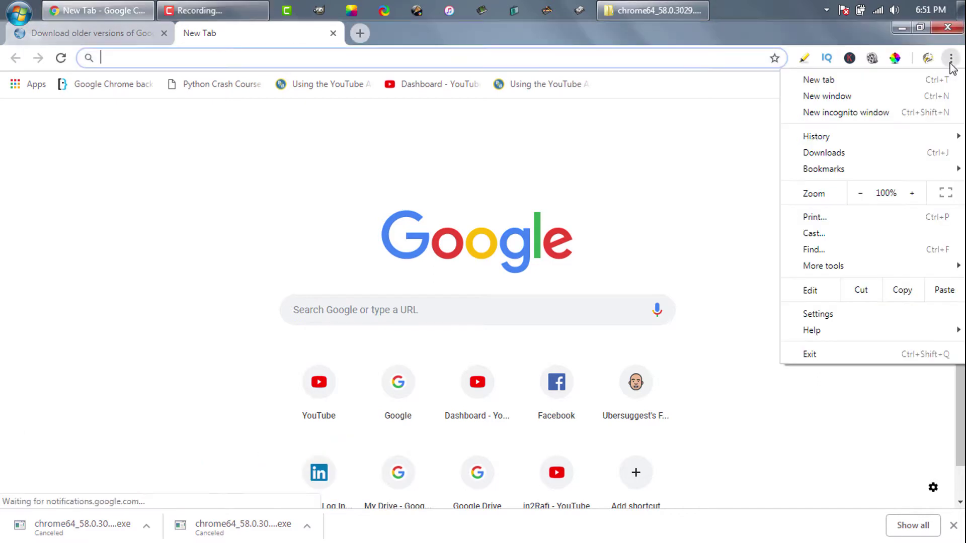
{"action": "mouse_move", "coordinate": [831, 330]}
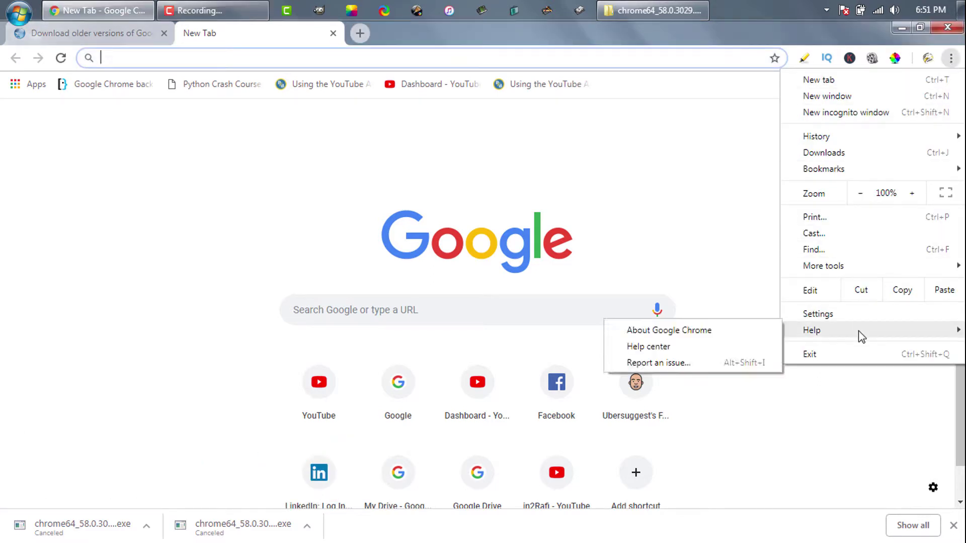
{"action": "left_click", "coordinate": [741, 335]}
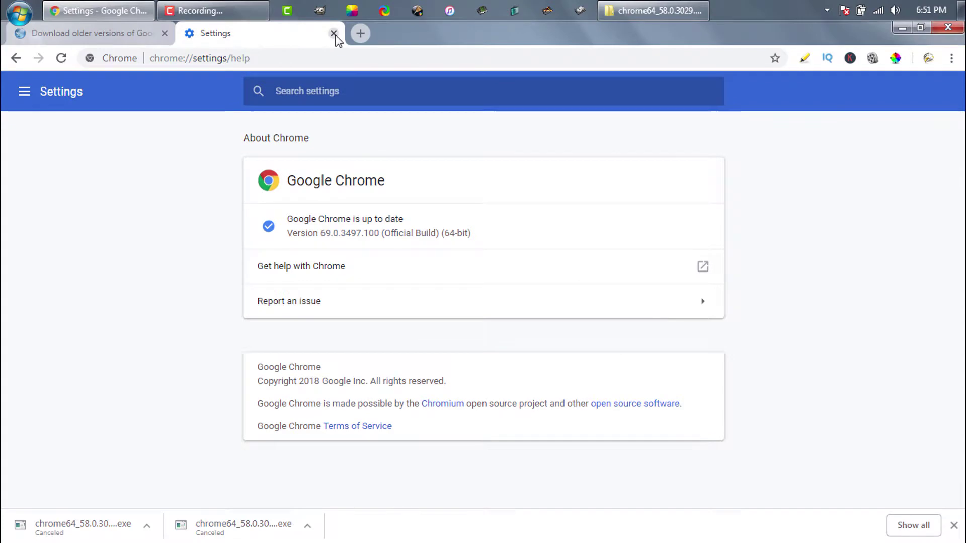
{"action": "left_click", "coordinate": [333, 34]}
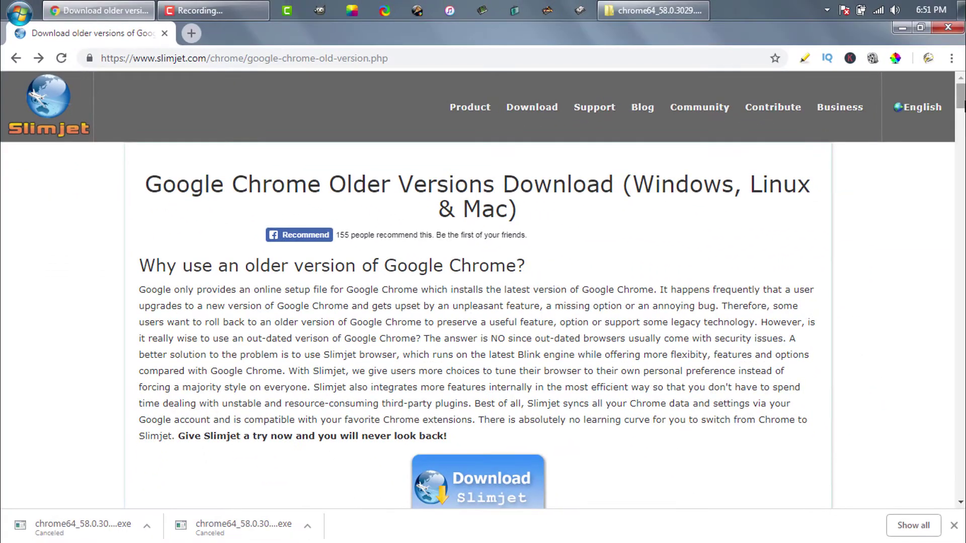
{"action": "scroll", "coordinate": [962, 99], "scroll_direction": "down", "scroll_amount": 6}
{"action": "scroll", "coordinate": [478, 309], "scroll_direction": "down", "scroll_amount": 2}
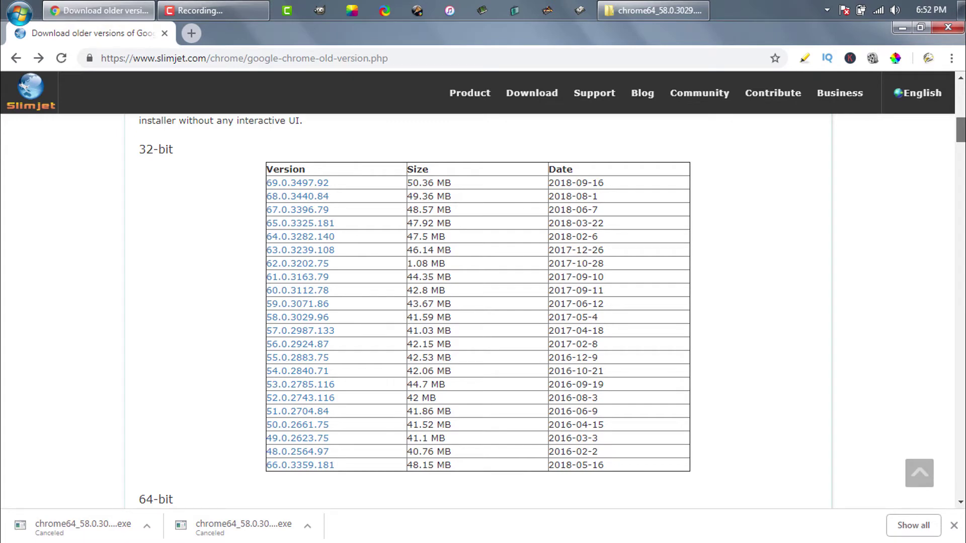
{"action": "scroll", "coordinate": [961, 158], "scroll_direction": "down", "scroll_amount": 2}
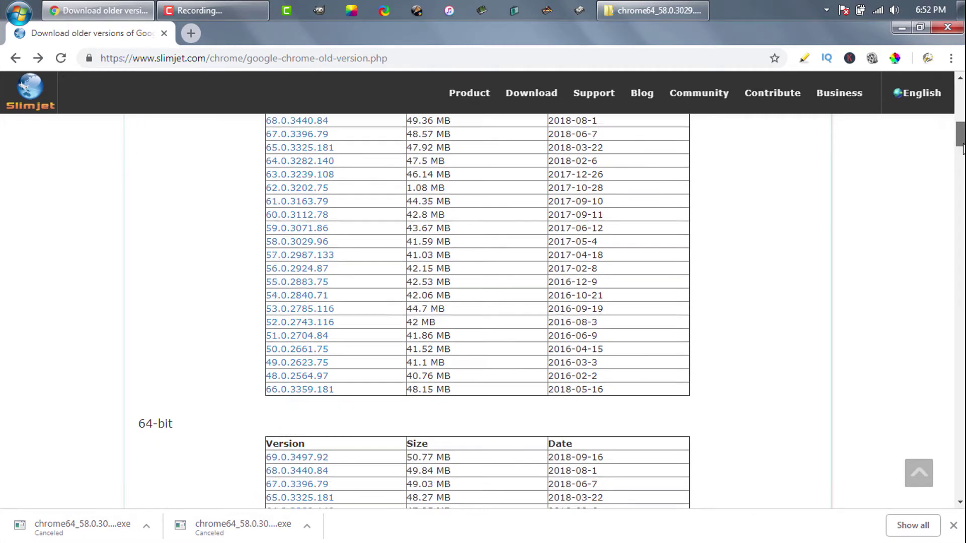
{"action": "scroll", "coordinate": [961, 158], "scroll_direction": "down", "scroll_amount": 3}
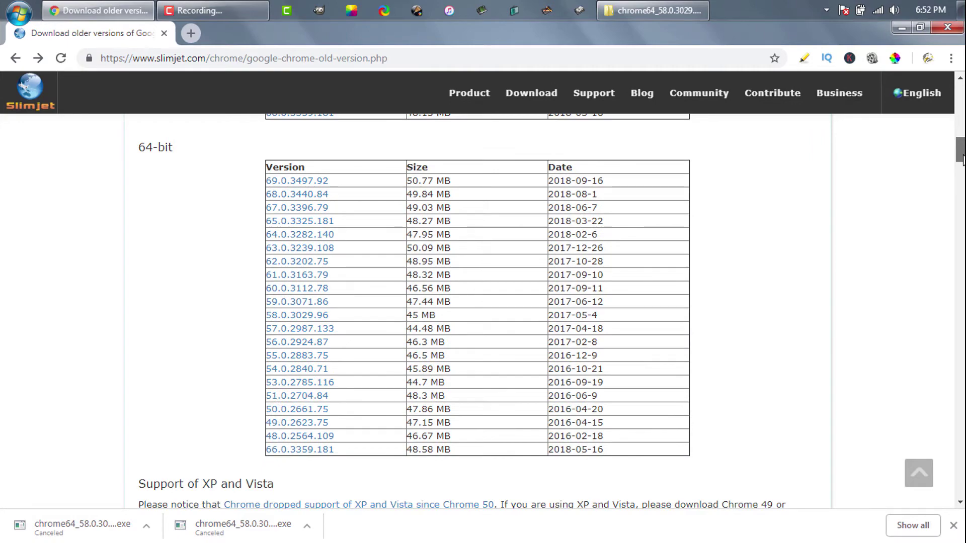
{"action": "left_click_drag", "start_coordinate": [962, 158], "coordinate": [963, 205]}
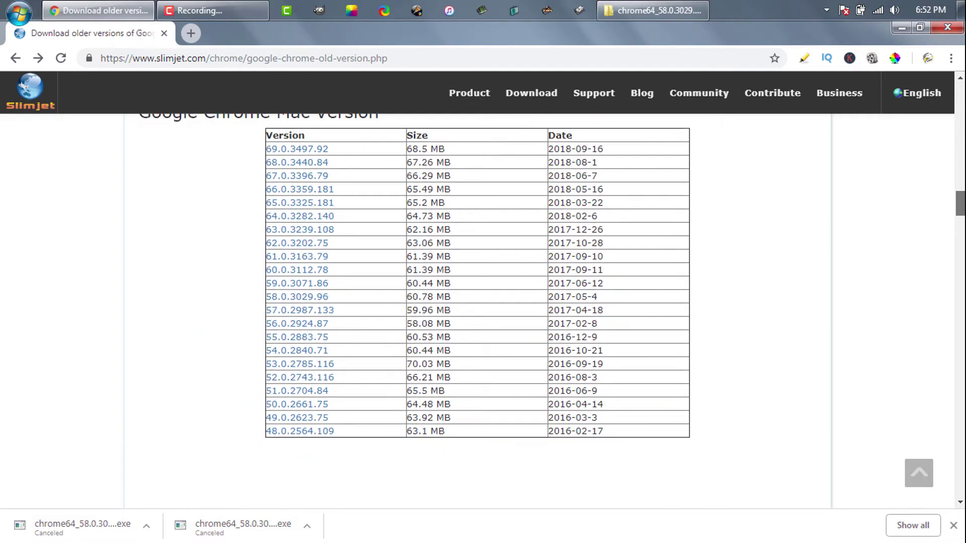
{"action": "scroll", "coordinate": [819, 232], "scroll_direction": "up", "scroll_amount": 3}
{"action": "scroll", "coordinate": [818, 232], "scroll_direction": "up", "scroll_amount": 5}
{"action": "scroll", "coordinate": [819, 231], "scroll_direction": "up", "scroll_amount": 4}
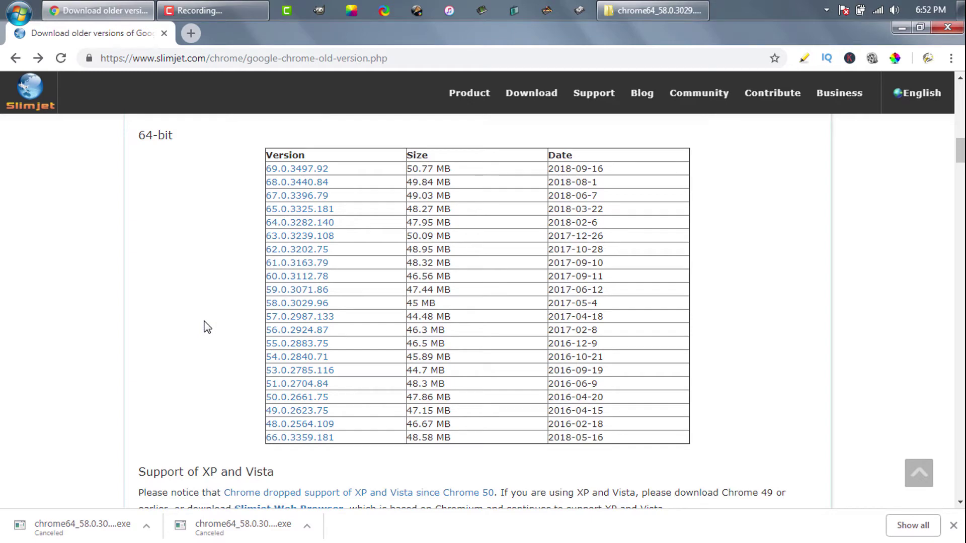
Start the 64-bit Chrome 58.0.3029.96 download, then cancel it from the download shelf
{"action": "left_click", "coordinate": [306, 309]}
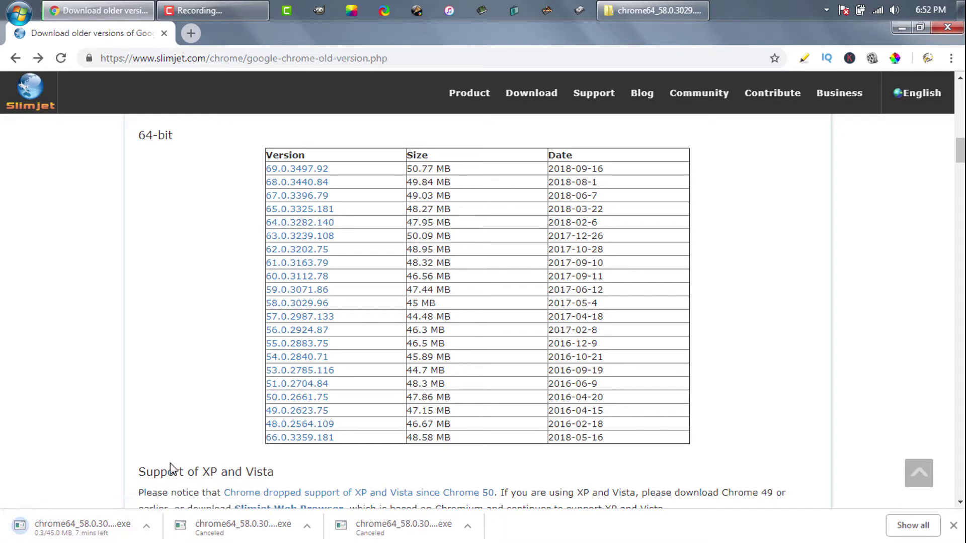
{"action": "left_click", "coordinate": [145, 526]}
{"action": "left_click", "coordinate": [174, 501]}
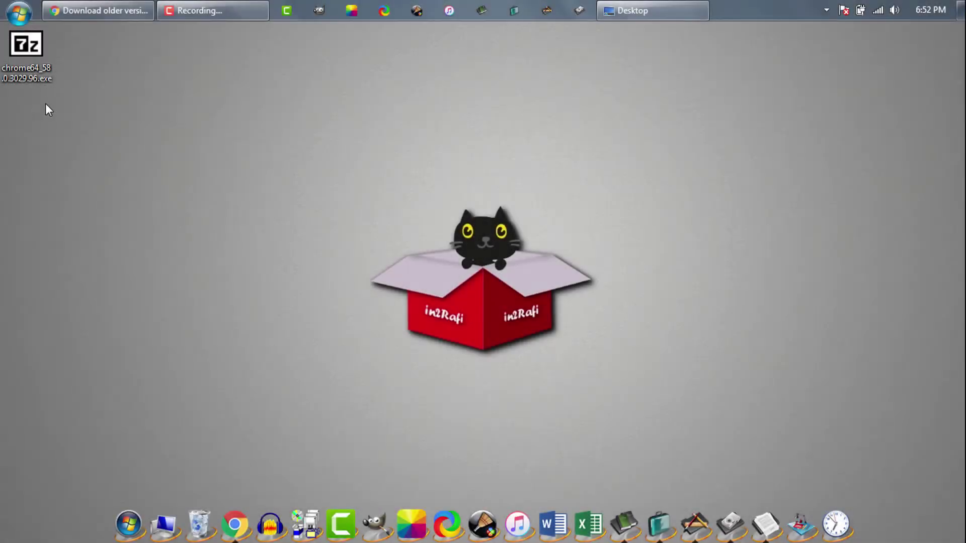
Extract the Chrome 58 package to the desktop and open the chrome64_58.0.3029.96 folder
{"action": "double_click", "coordinate": [35, 52]}
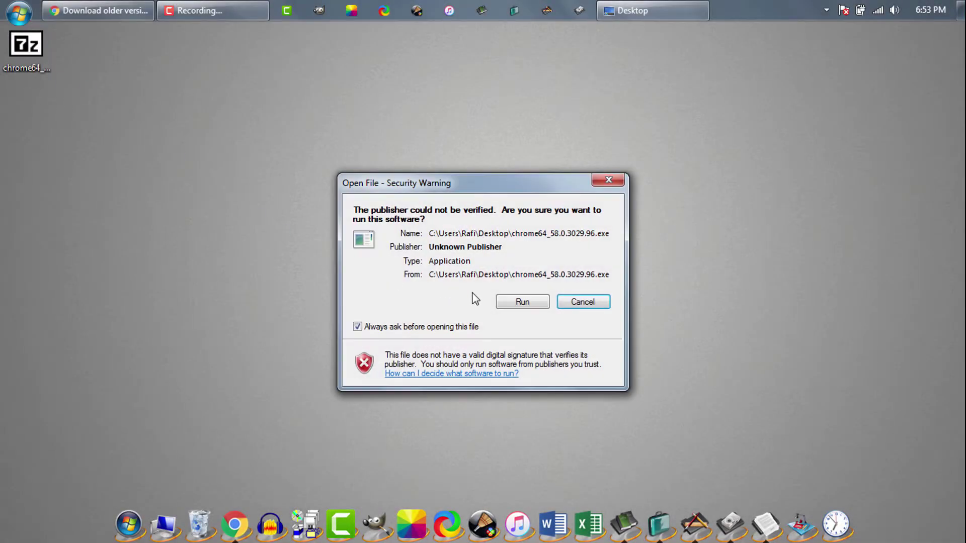
{"action": "left_click", "coordinate": [504, 300]}
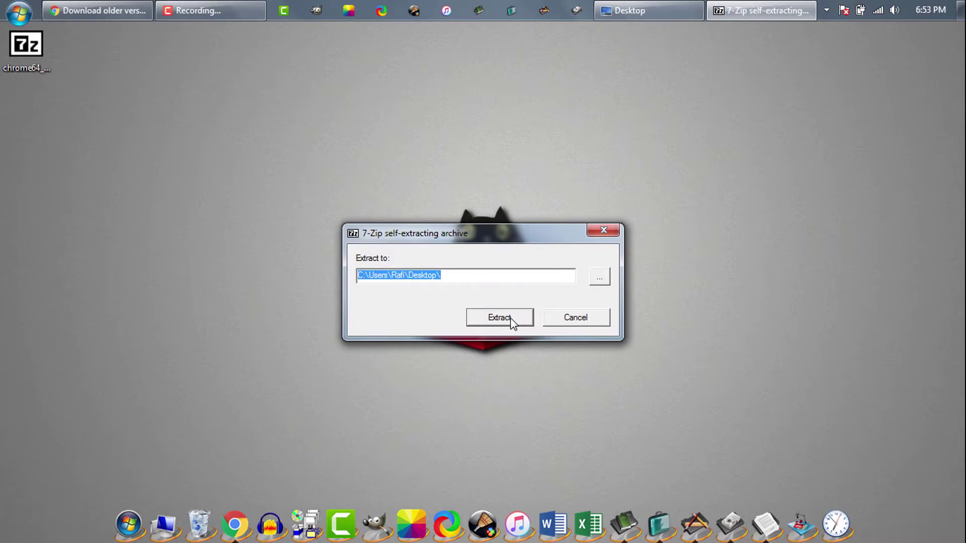
{"action": "left_click", "coordinate": [512, 321]}
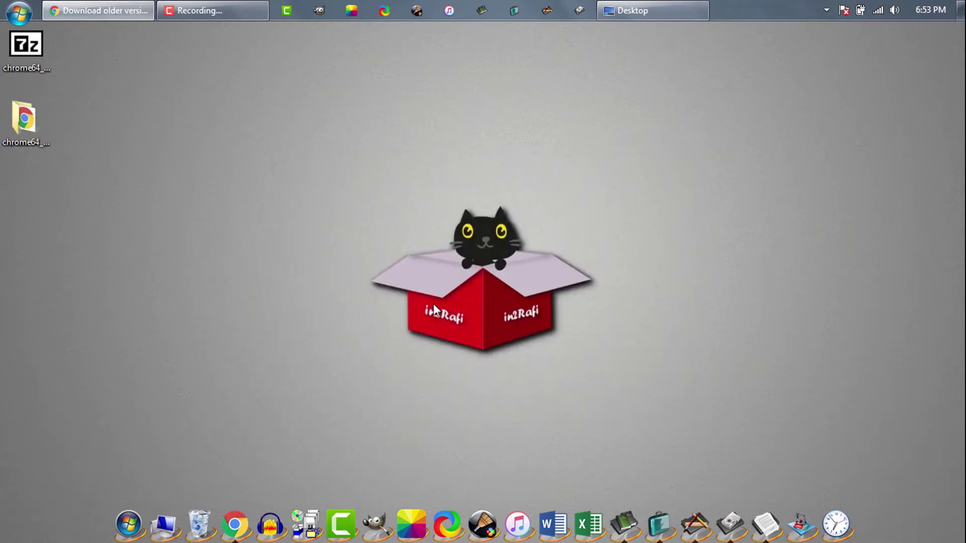
{"action": "double_click", "coordinate": [21, 122]}
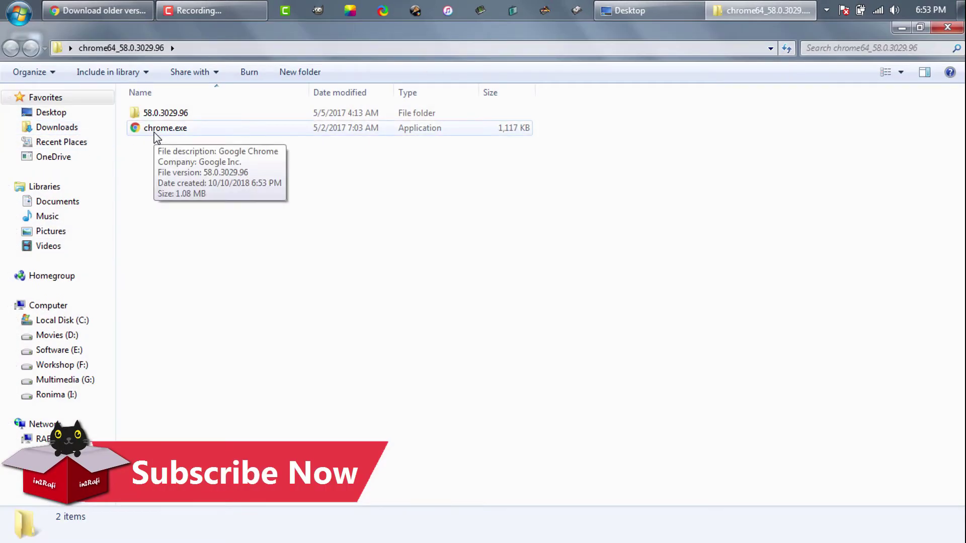
Close the extracted folder window and the Chrome browser
{"action": "left_click", "coordinate": [947, 27]}
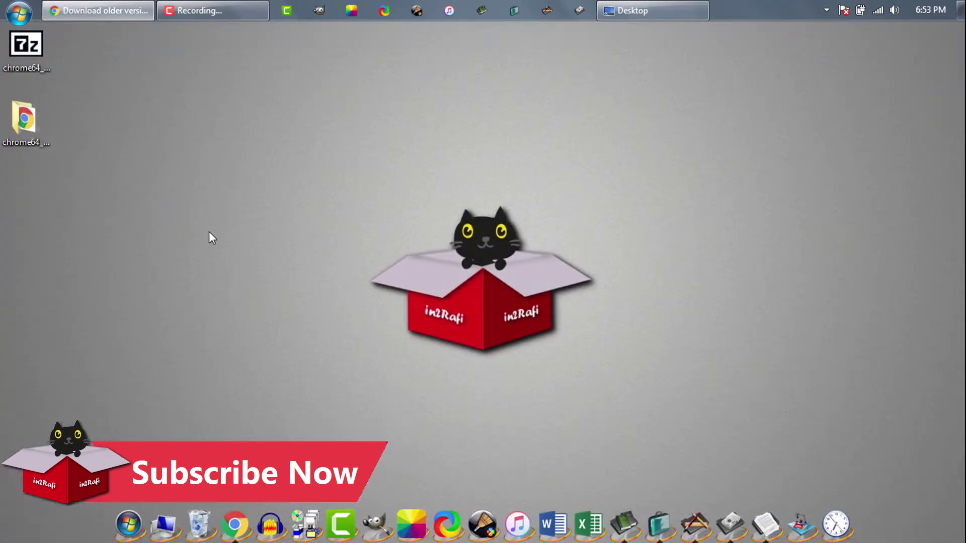
{"action": "left_click", "coordinate": [102, 12]}
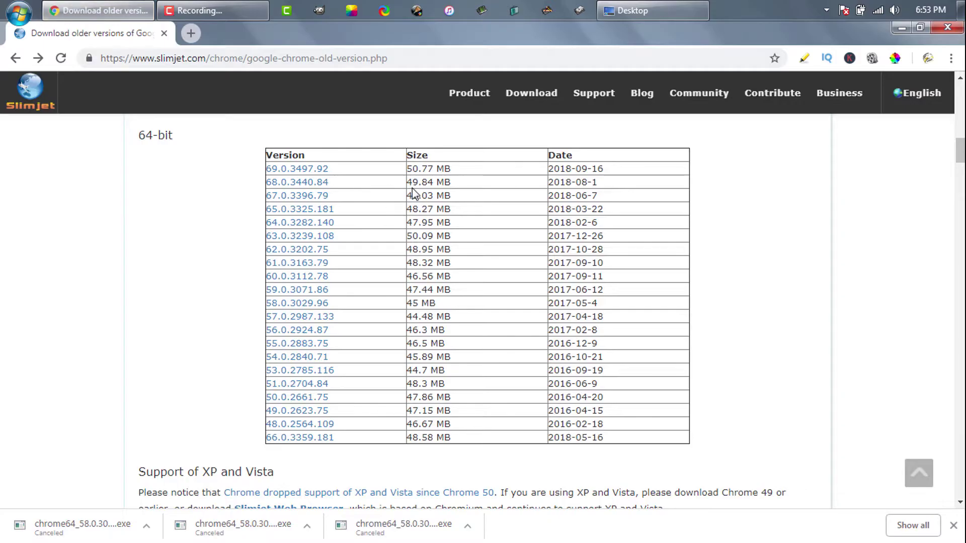
{"action": "left_click", "coordinate": [950, 28]}
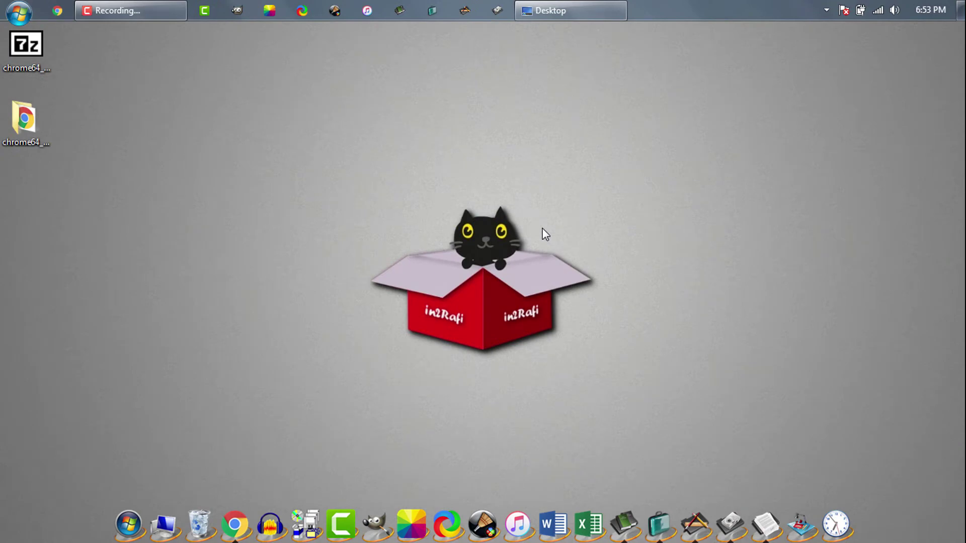
Open Control Panel's list of installed programs
{"action": "left_click", "coordinate": [19, 13]}
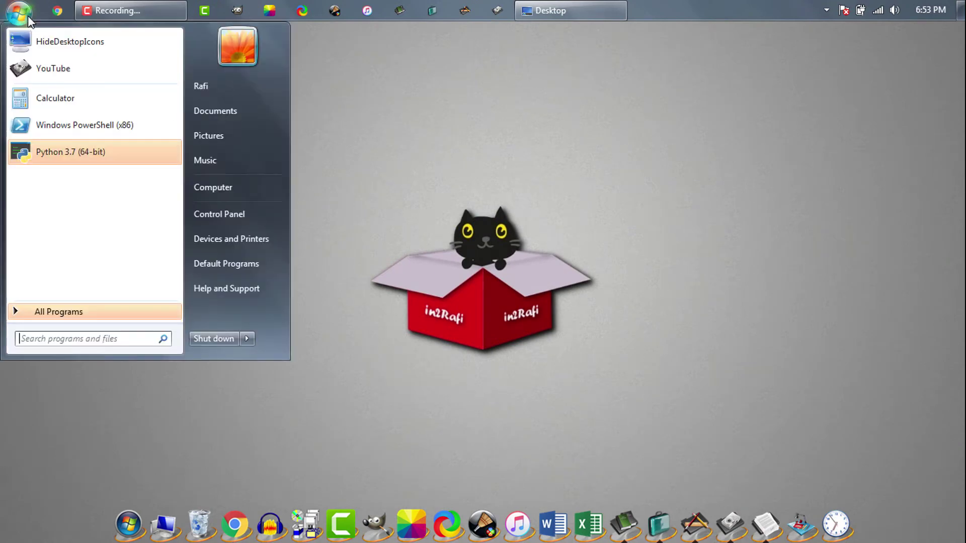
{"action": "left_click", "coordinate": [251, 219]}
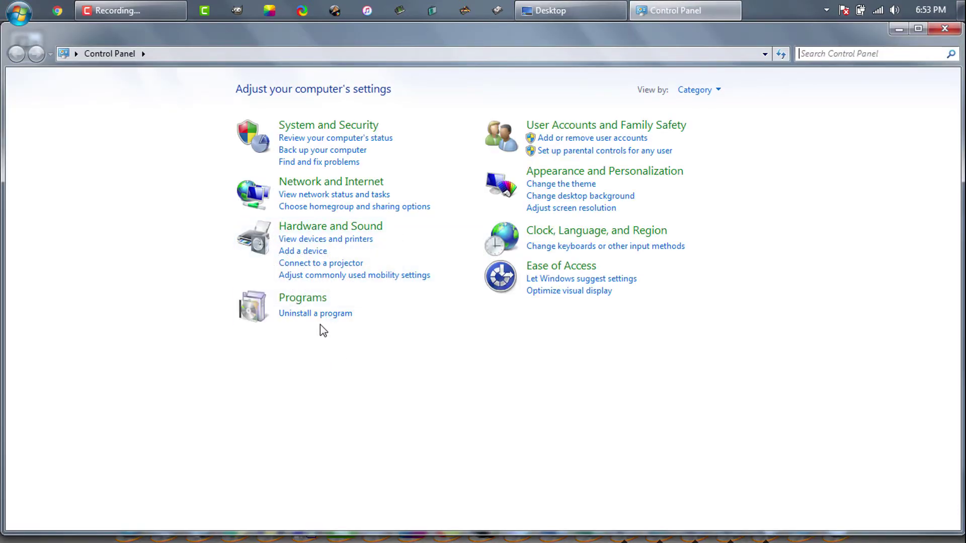
{"action": "left_click", "coordinate": [319, 315]}
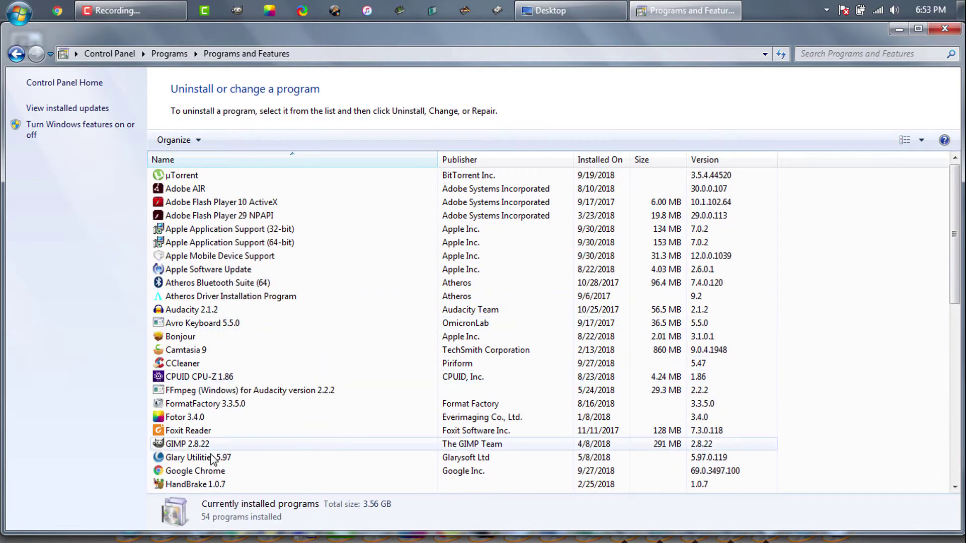
Uninstall Google Chrome 69 and close the programs list
{"action": "left_click", "coordinate": [212, 474]}
{"action": "right_click", "coordinate": [212, 476]}
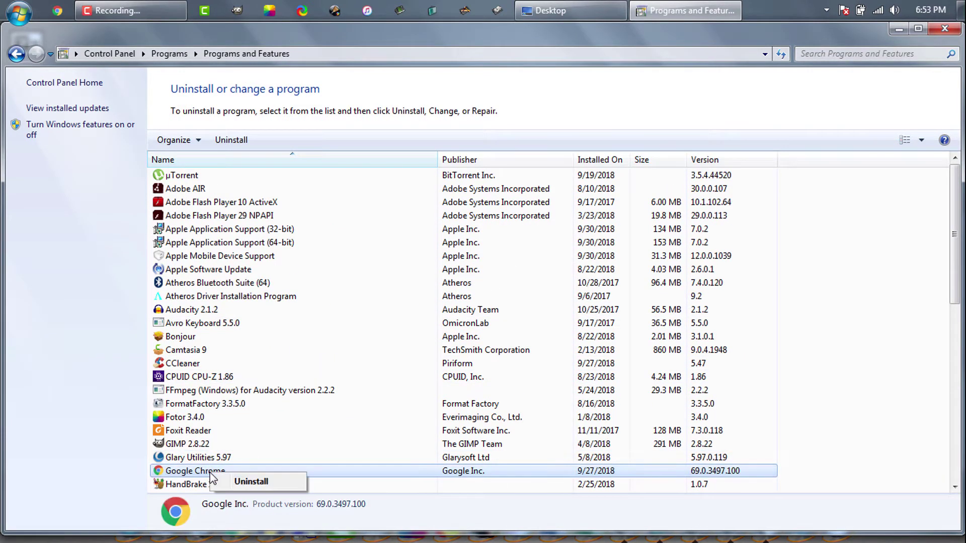
{"action": "left_click", "coordinate": [244, 484]}
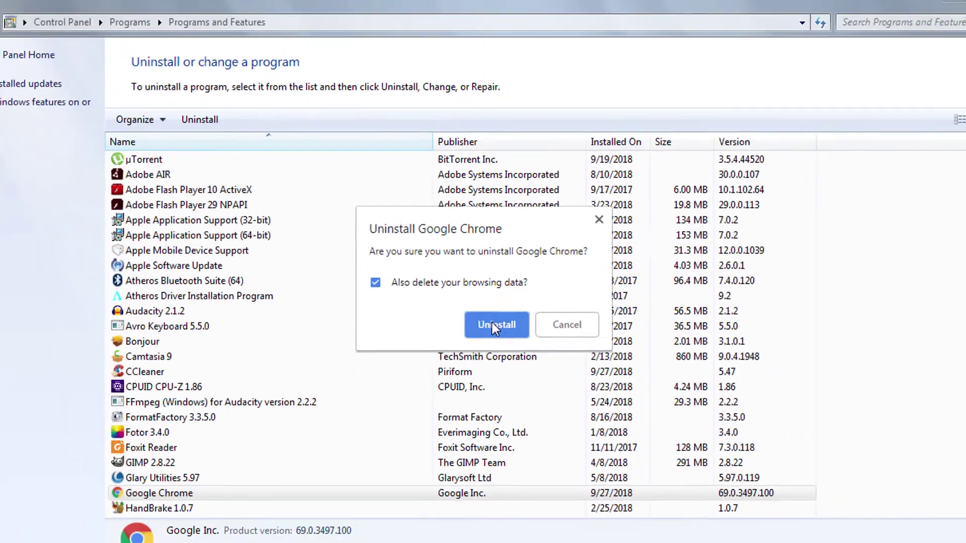
{"action": "left_click", "coordinate": [492, 323]}
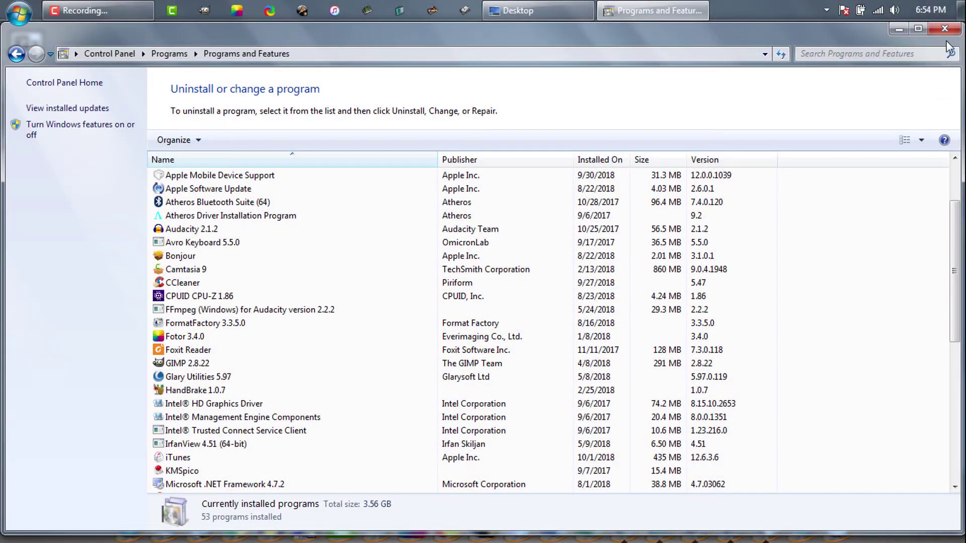
{"action": "left_click", "coordinate": [944, 29]}
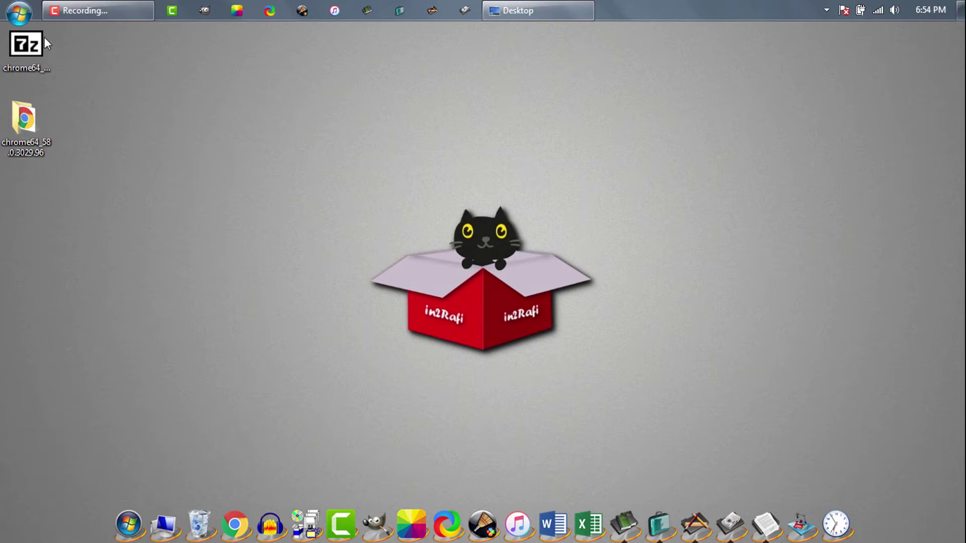
Delete the Google folder from C:\Program Files (x86)
{"action": "left_click", "coordinate": [19, 21]}
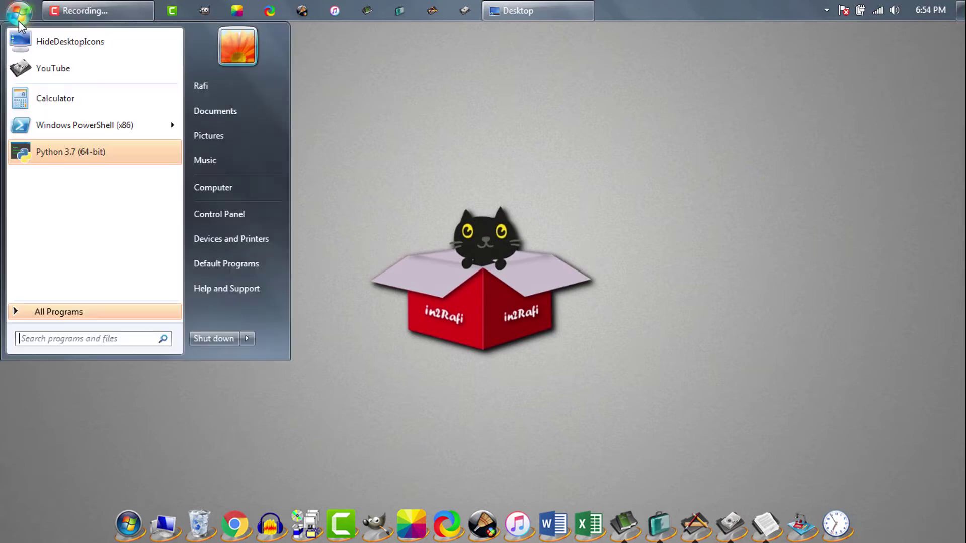
{"action": "left_click", "coordinate": [209, 188]}
{"action": "double_click", "coordinate": [195, 134]}
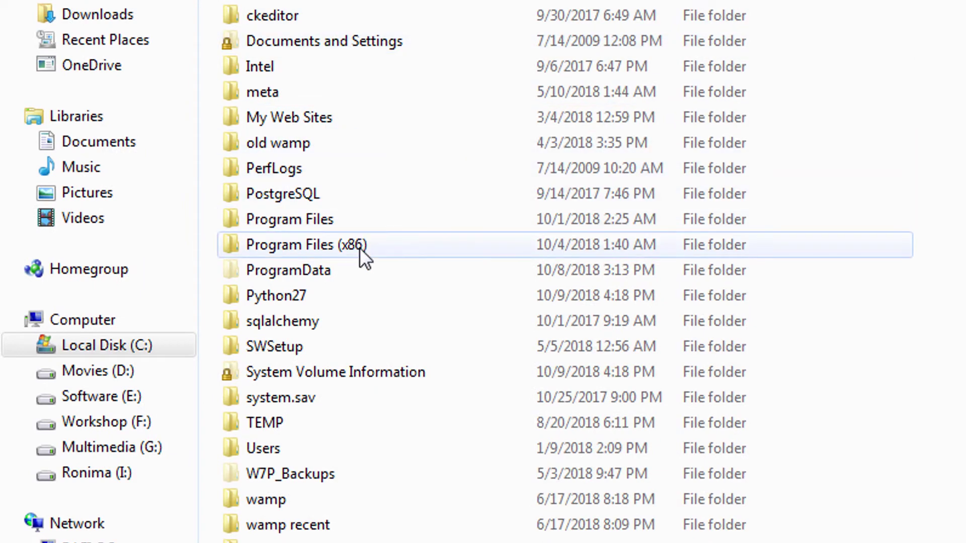
{"action": "double_click", "coordinate": [360, 247]}
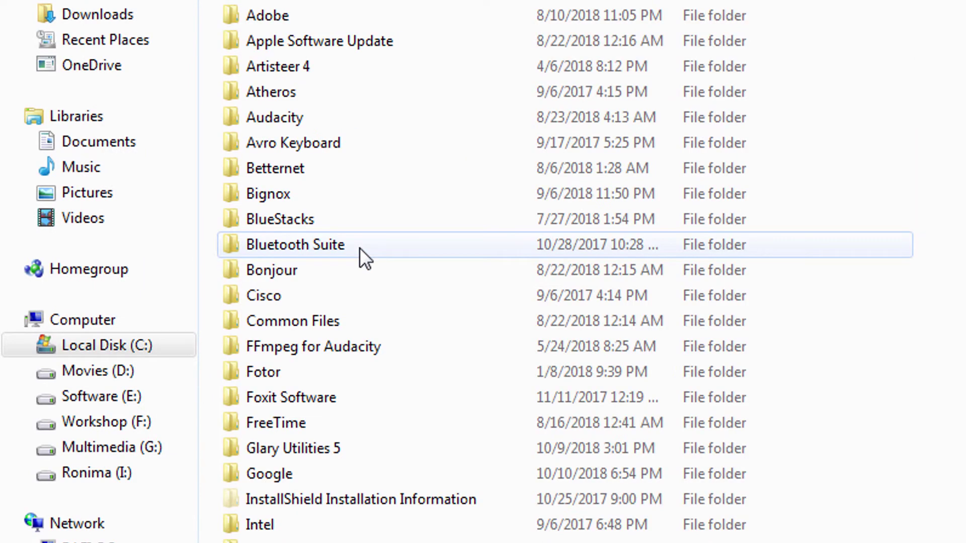
{"action": "right_click", "coordinate": [272, 475]}
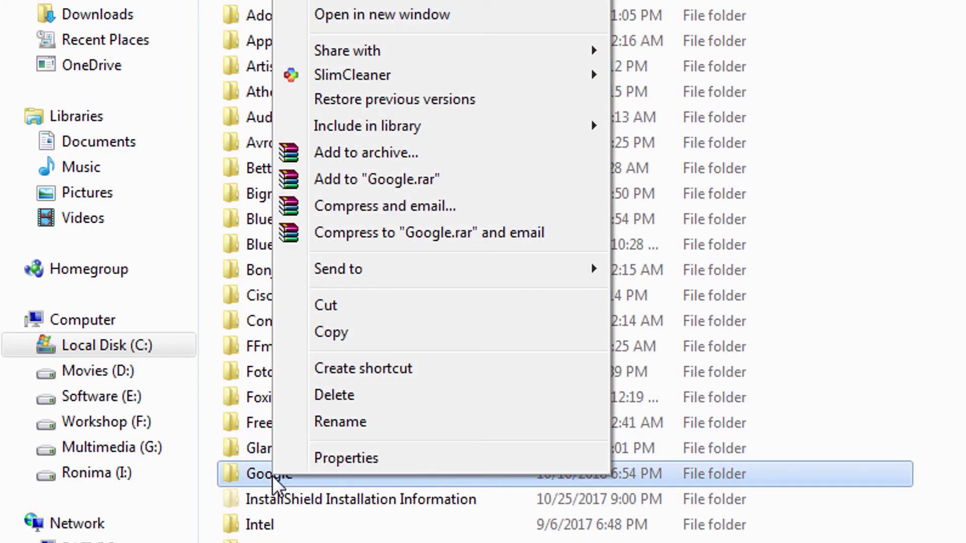
{"action": "left_click", "coordinate": [345, 395]}
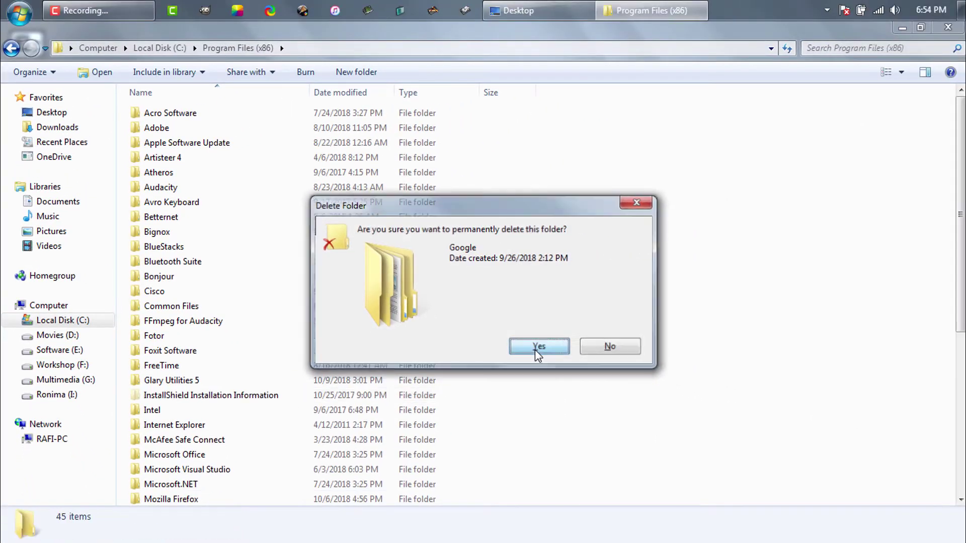
{"action": "left_click", "coordinate": [536, 352]}
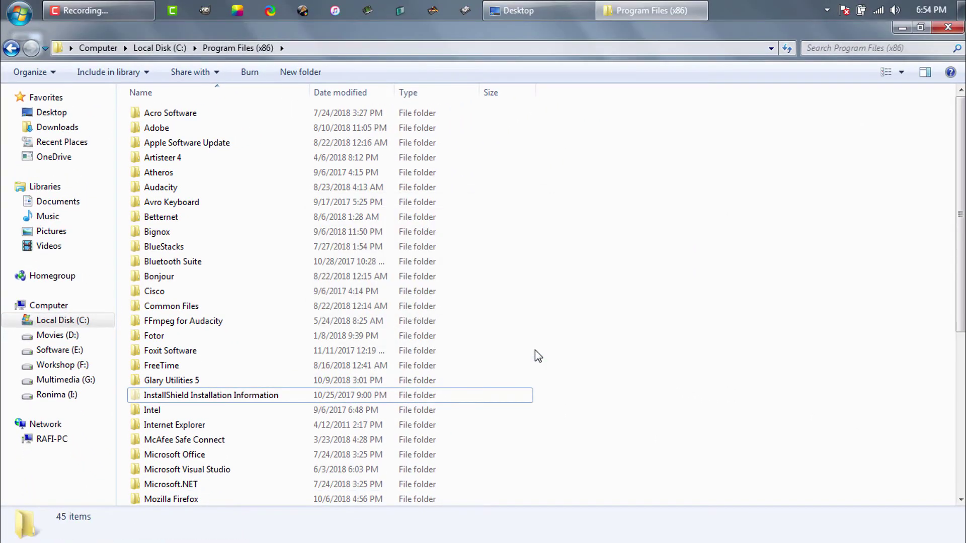
Permanently delete the Google folder in the user's AppData\Local and close Explorer
{"action": "key", "text": "BackSpace"}
{"action": "double_click", "coordinate": [155, 382]}
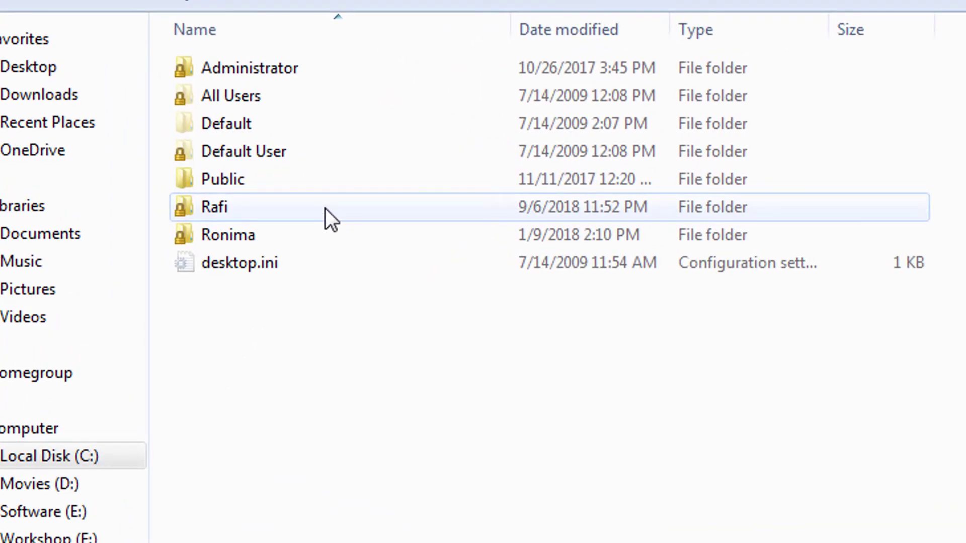
{"action": "double_click", "coordinate": [325, 208]}
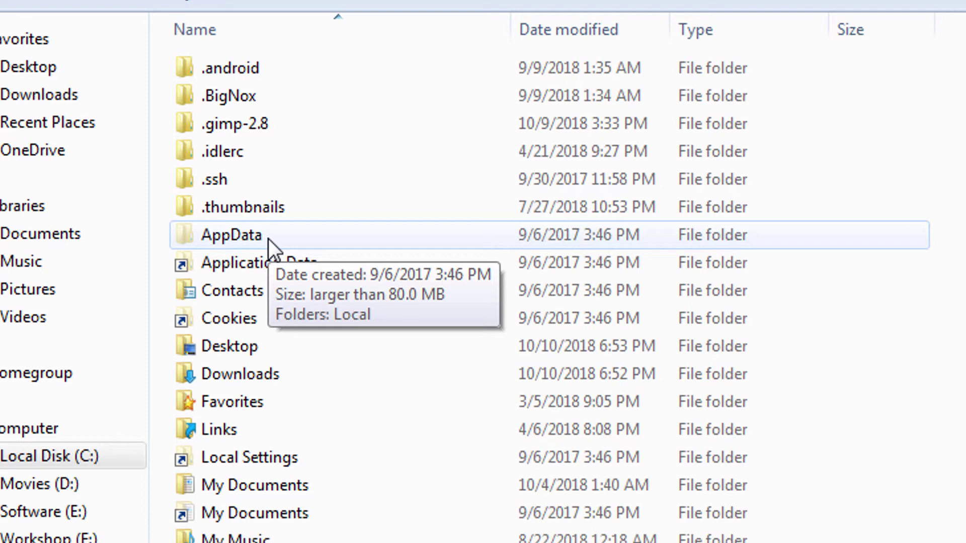
{"action": "double_click", "coordinate": [268, 239]}
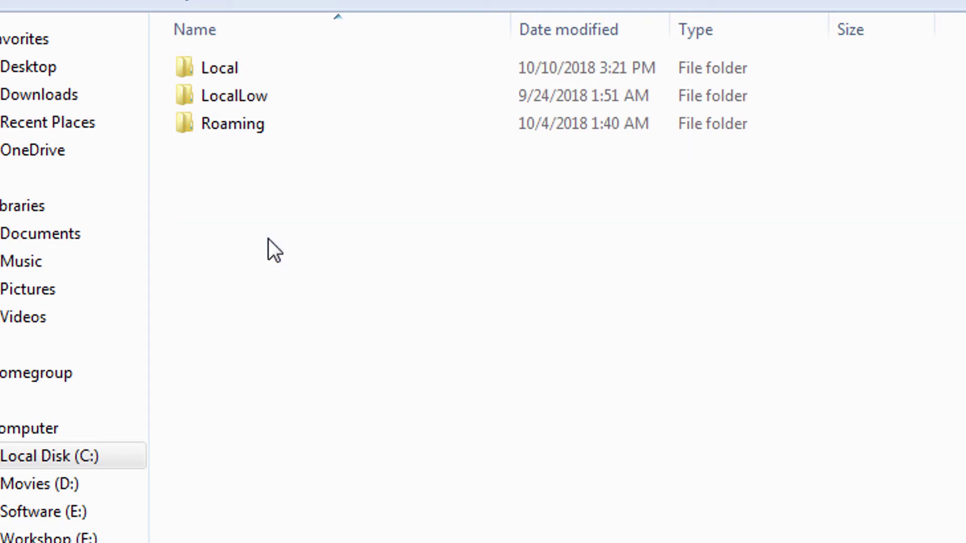
{"action": "double_click", "coordinate": [251, 71]}
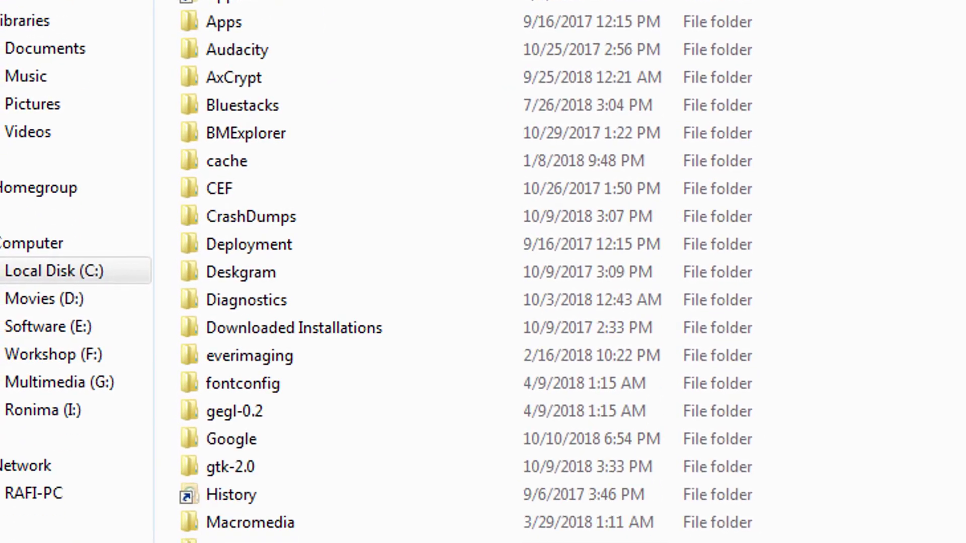
{"action": "left_click", "coordinate": [248, 355]}
{"action": "right_click", "coordinate": [248, 354]}
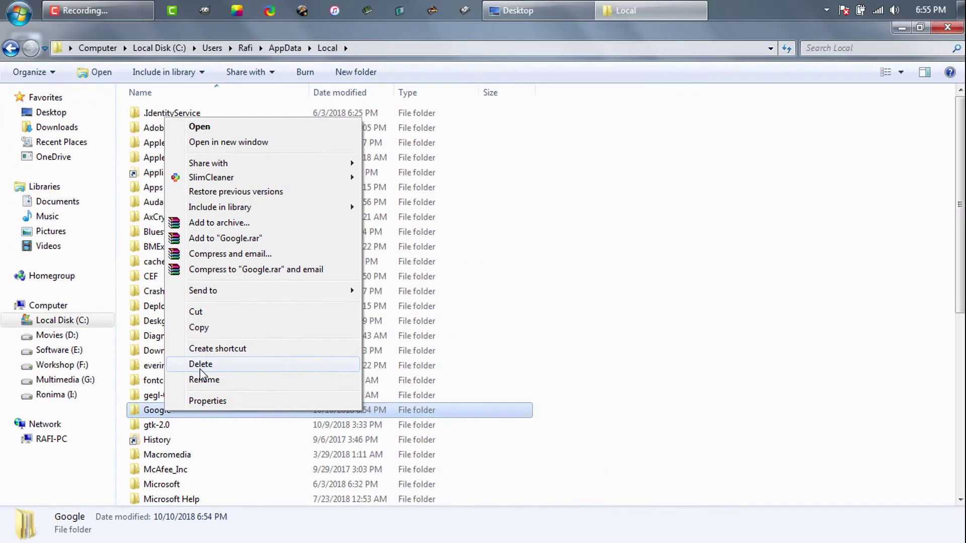
{"action": "left_click", "coordinate": [256, 267]}
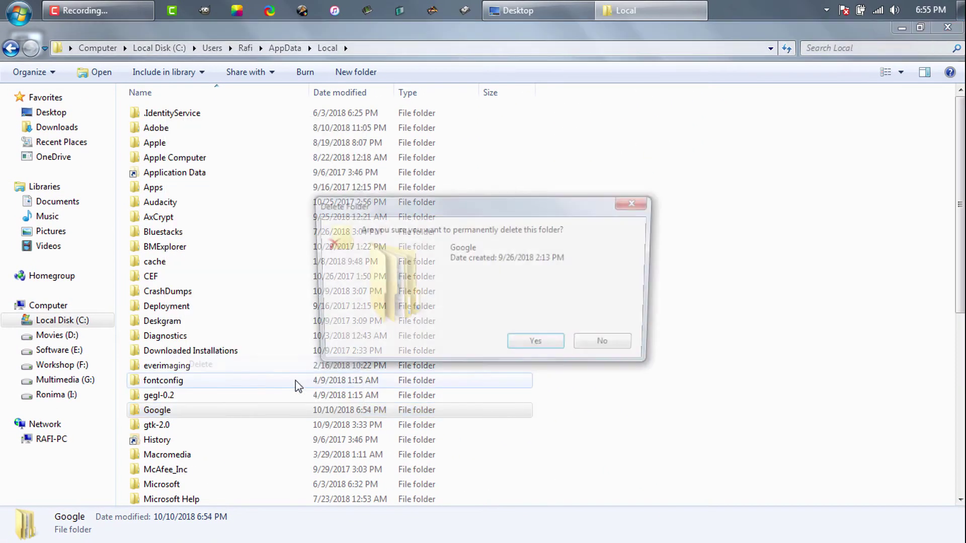
{"action": "left_click", "coordinate": [559, 349]}
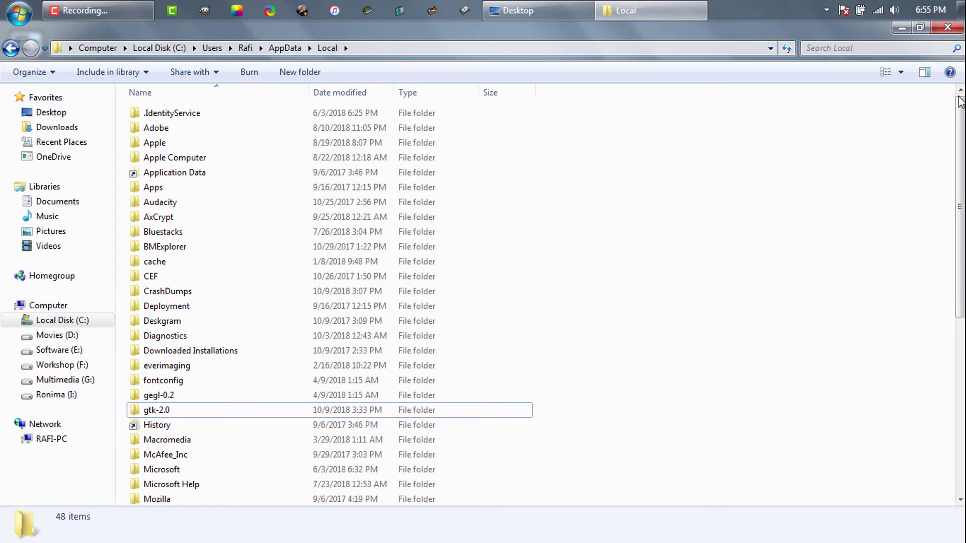
{"action": "left_click", "coordinate": [947, 28]}
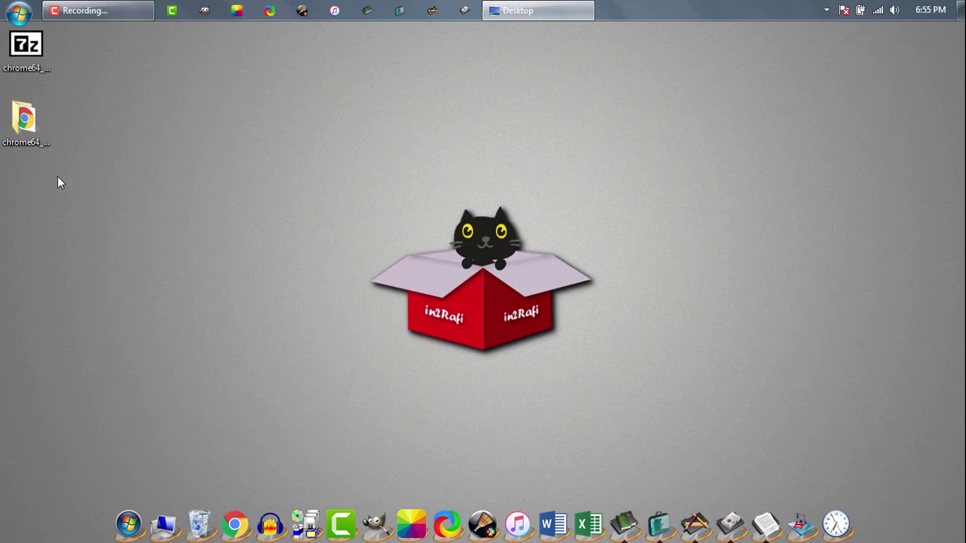
Run chrome.exe from chrome64_58.0.3029.96 maximised; About page shows version 58.0.3029.96
{"action": "double_click", "coordinate": [23, 135]}
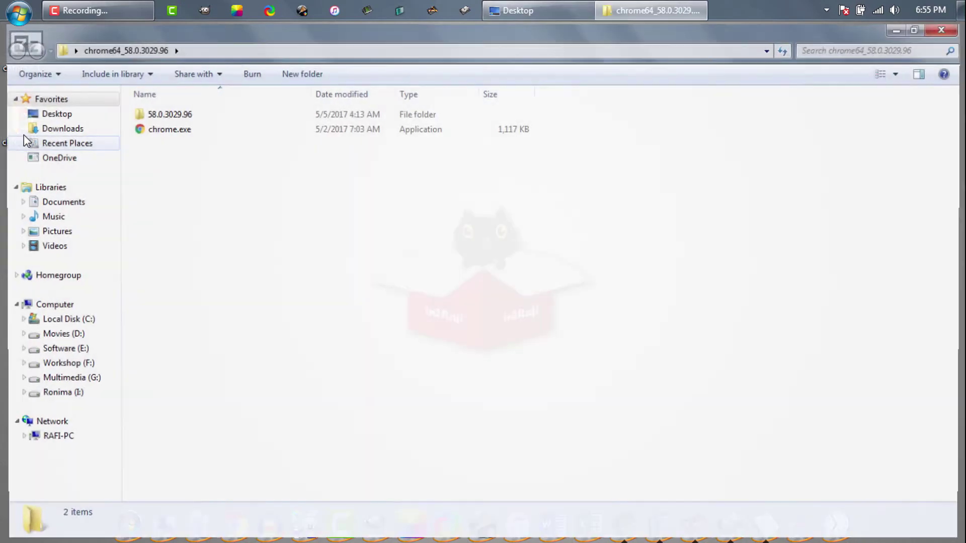
{"action": "double_click", "coordinate": [171, 129]}
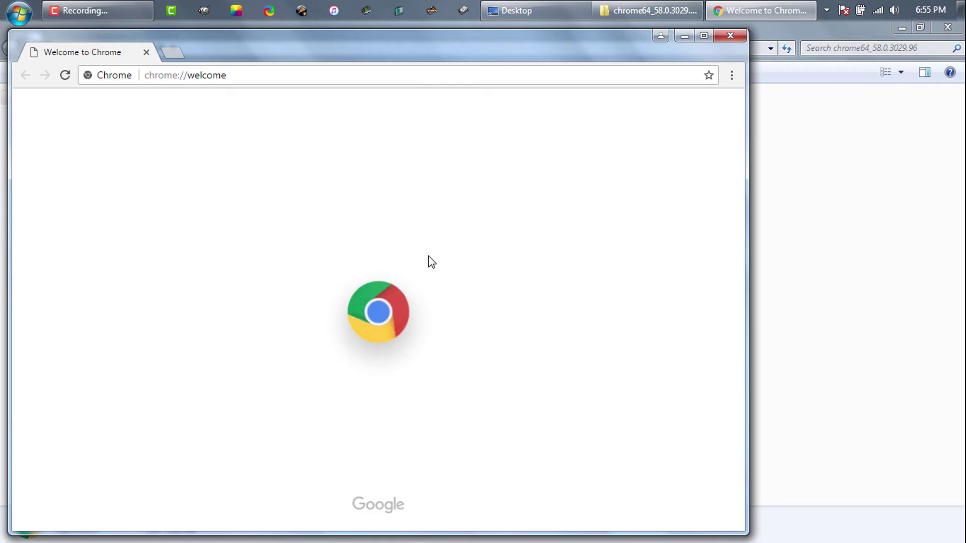
{"action": "left_click", "coordinate": [703, 37]}
{"action": "left_click", "coordinate": [954, 54]}
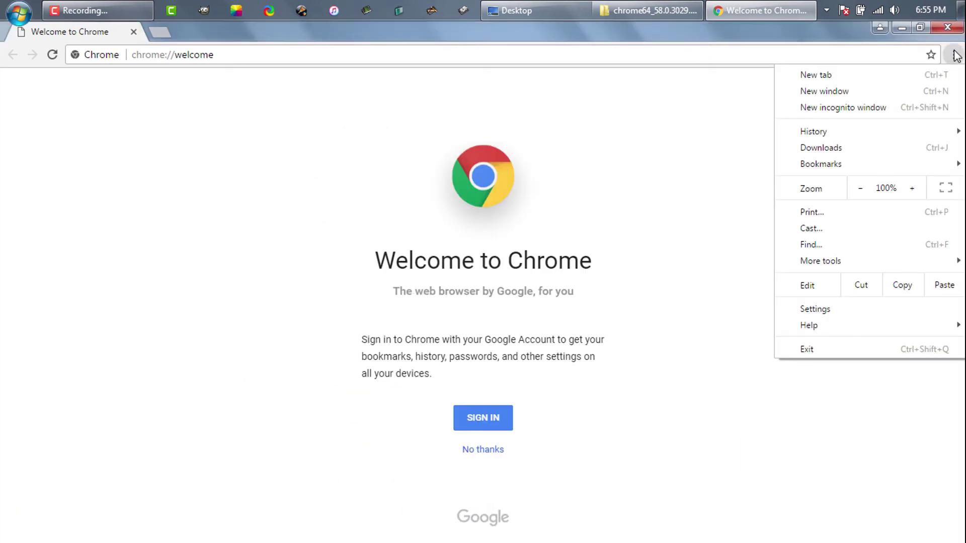
{"action": "mouse_move", "coordinate": [809, 325]}
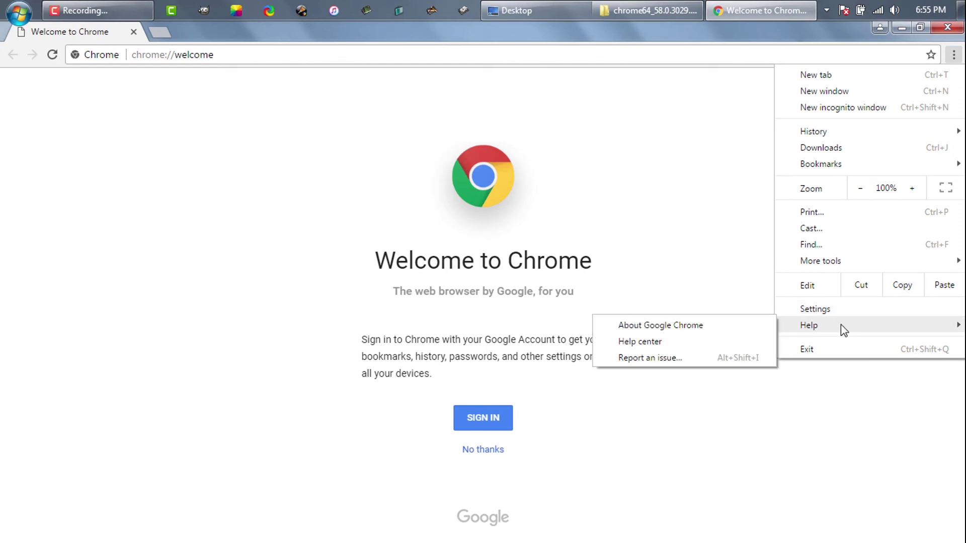
{"action": "left_click", "coordinate": [721, 330]}
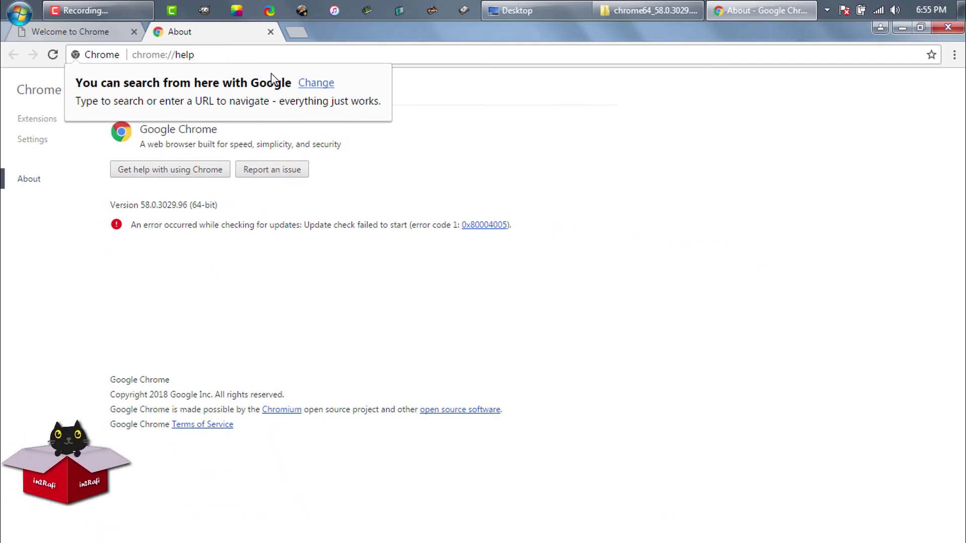
{"action": "left_click", "coordinate": [270, 32]}
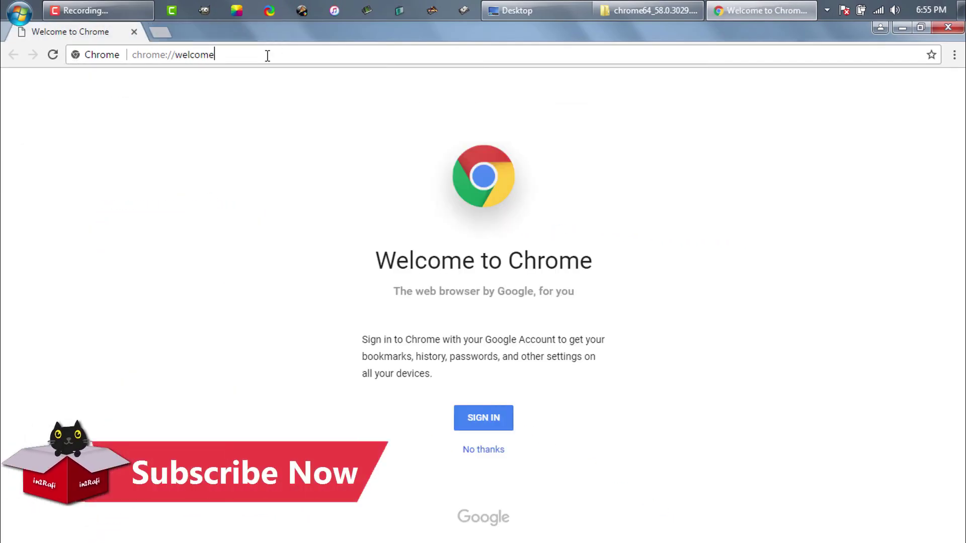
{"action": "left_click", "coordinate": [268, 54]}
{"action": "type", "text": "goo"}
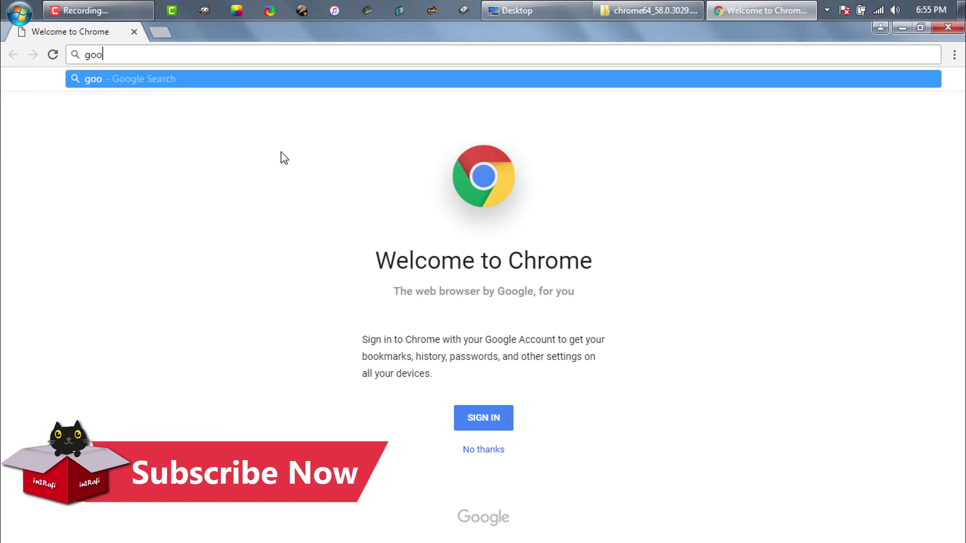
{"action": "type", "text": "gle"}
{"action": "key", "text": "ctrl+Return"}
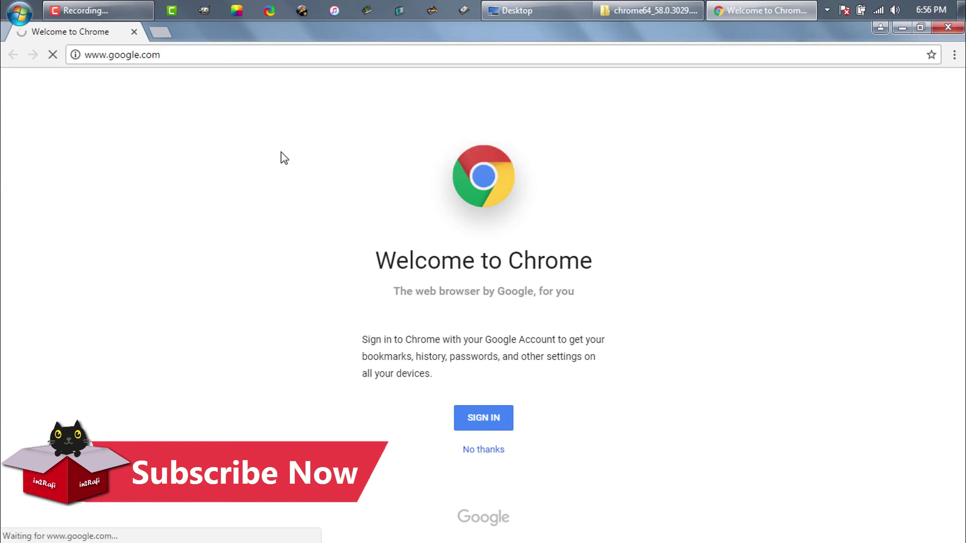